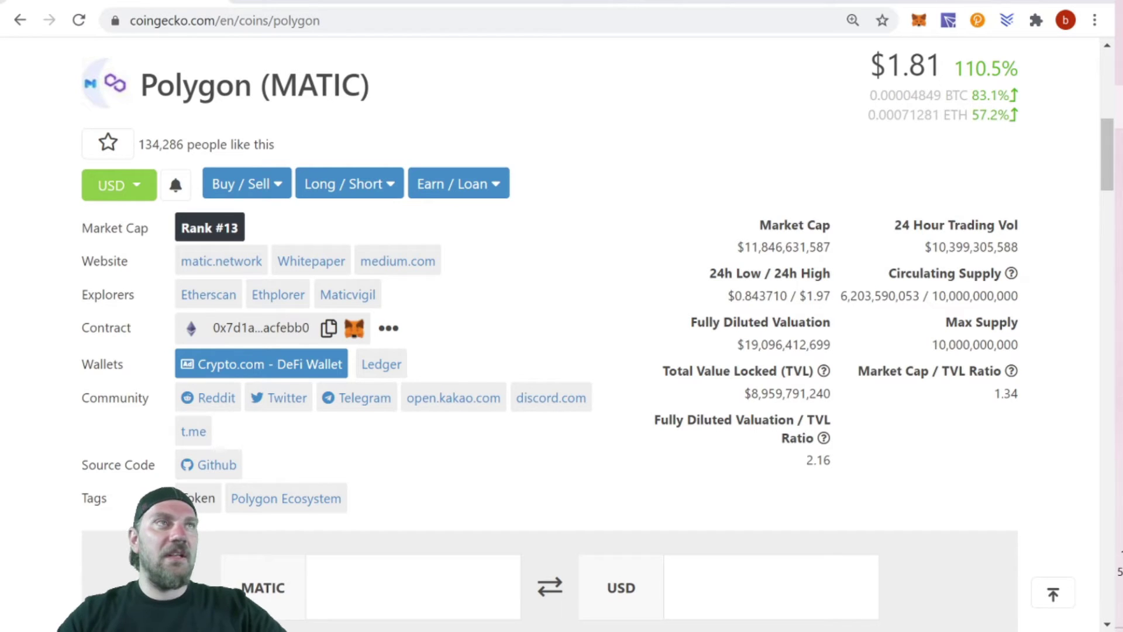
Step: Switch CoinGecko's Polygon price chart to the 14-day range and review the market stats
{"action": "scroll", "coordinate": [833, 359], "scroll_direction": "down", "scroll_amount": 5}
{"action": "scroll", "coordinate": [833, 360], "scroll_direction": "down", "scroll_amount": 5}
{"action": "scroll", "coordinate": [833, 360], "scroll_direction": "down", "scroll_amount": 2}
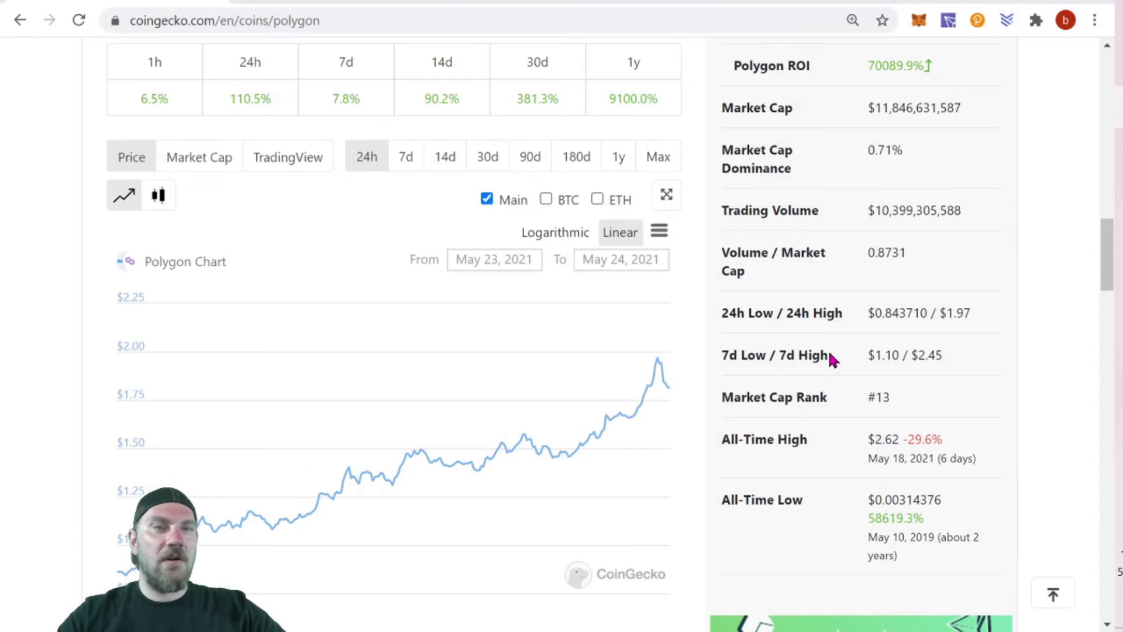
{"action": "left_click", "coordinate": [451, 165]}
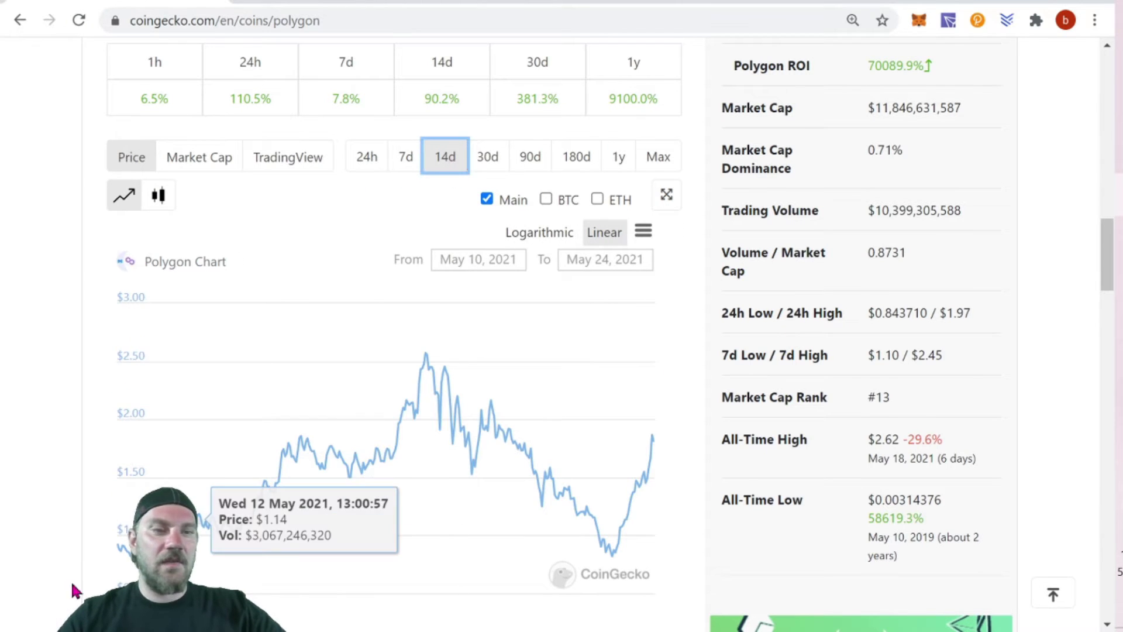
{"action": "mouse_move", "coordinate": [544, 438]}
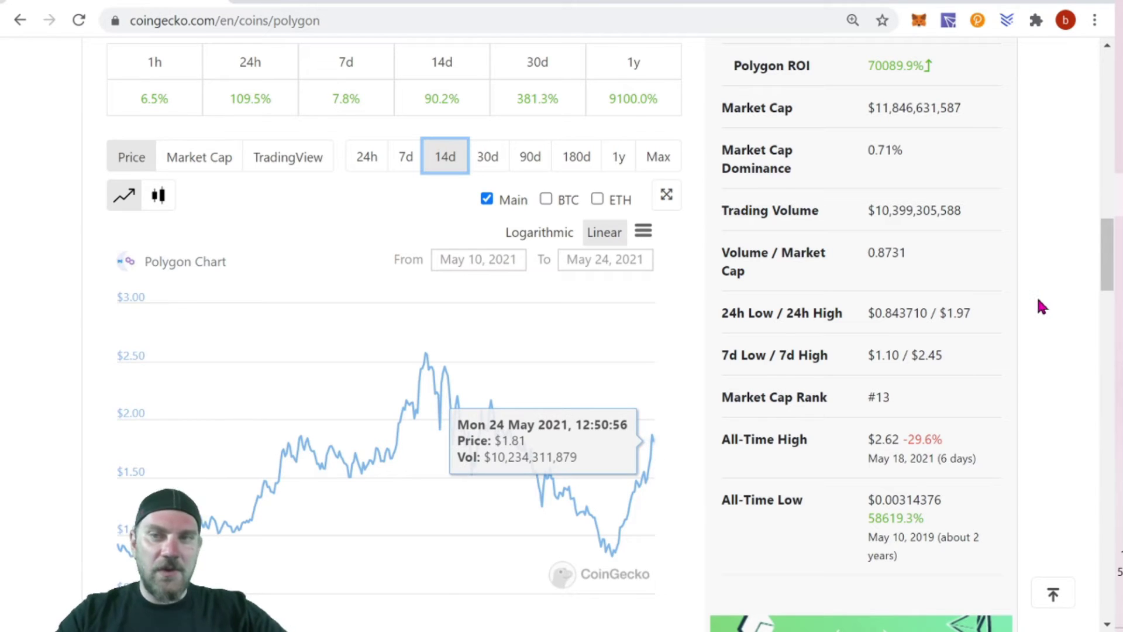
{"action": "scroll", "coordinate": [1041, 306], "scroll_direction": "up", "scroll_amount": 1}
{"action": "scroll", "coordinate": [1041, 306], "scroll_direction": "up", "scroll_amount": 3}
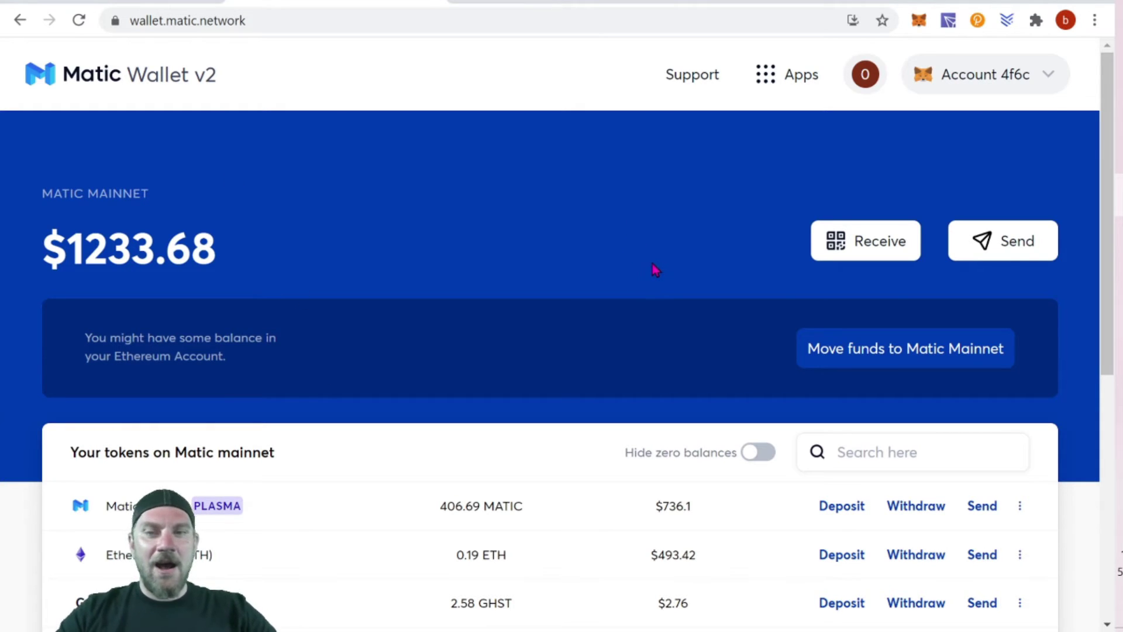
Step: Leave Matic Wallet v2 for the app.aave.com/markets page
{"action": "left_click", "coordinate": [547, 3]}
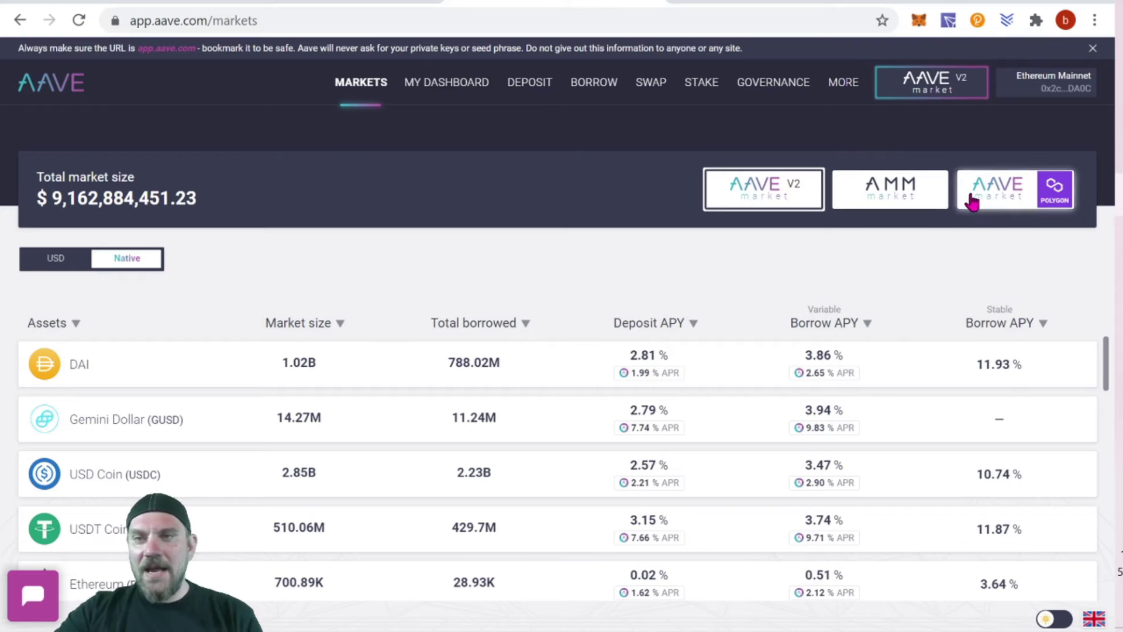
Step: Switch Aave to the Polygon market and check the 406.6878 MATIC wallet balance in MetaMask
{"action": "left_click", "coordinate": [1014, 186]}
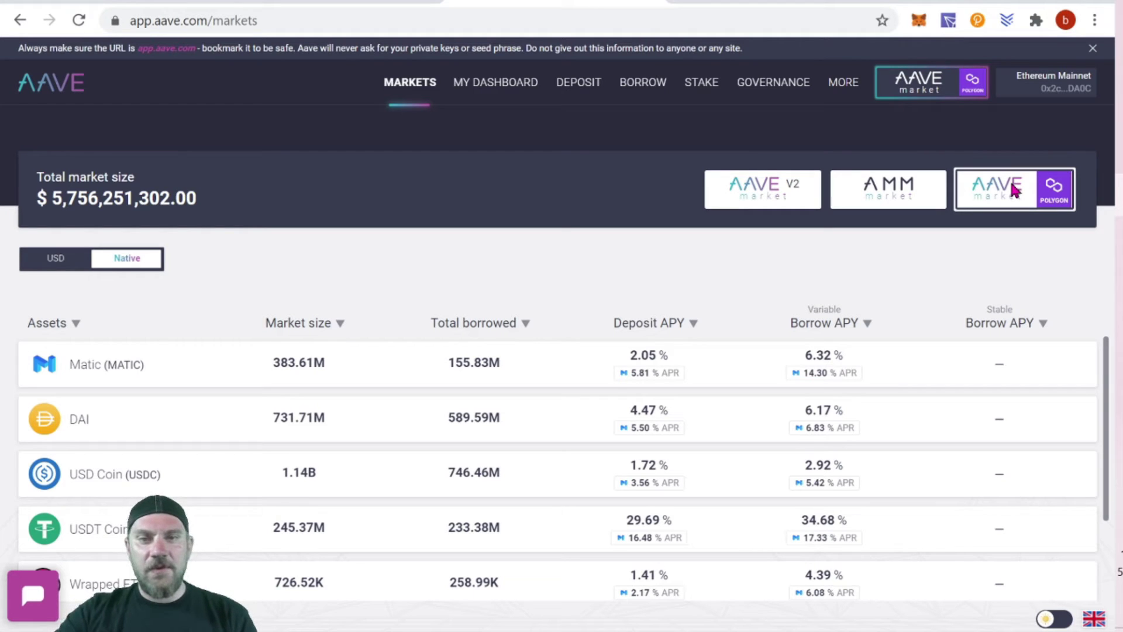
{"action": "left_click", "coordinate": [919, 22]}
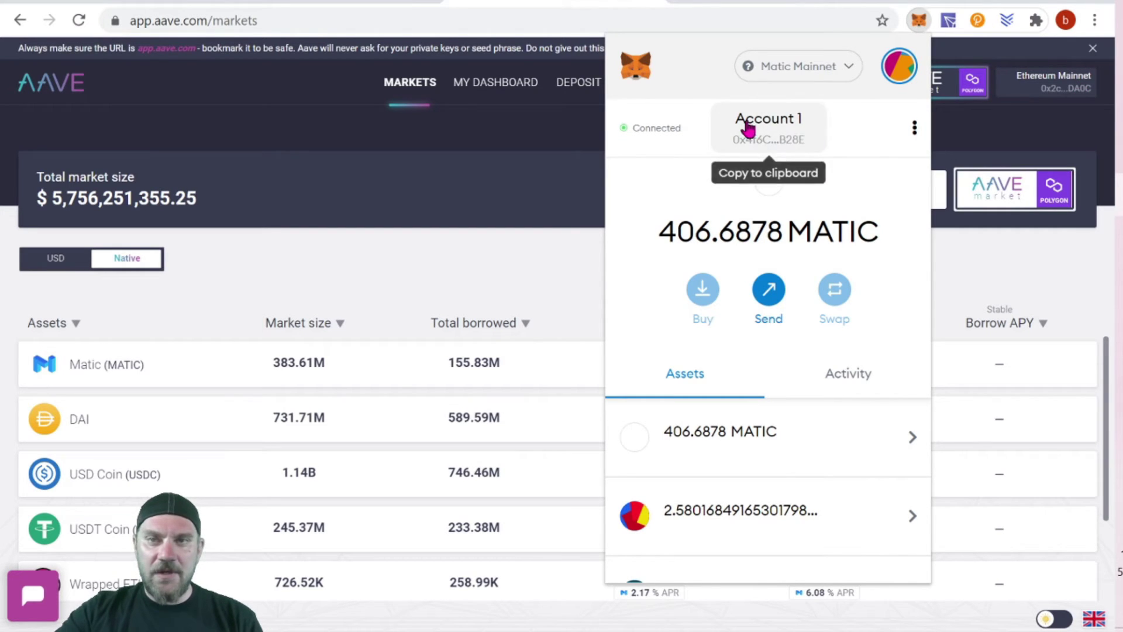
Step: Verify MetaMask's network is Matic Mainnet, then close the wallet popup
{"action": "left_click", "coordinate": [826, 75]}
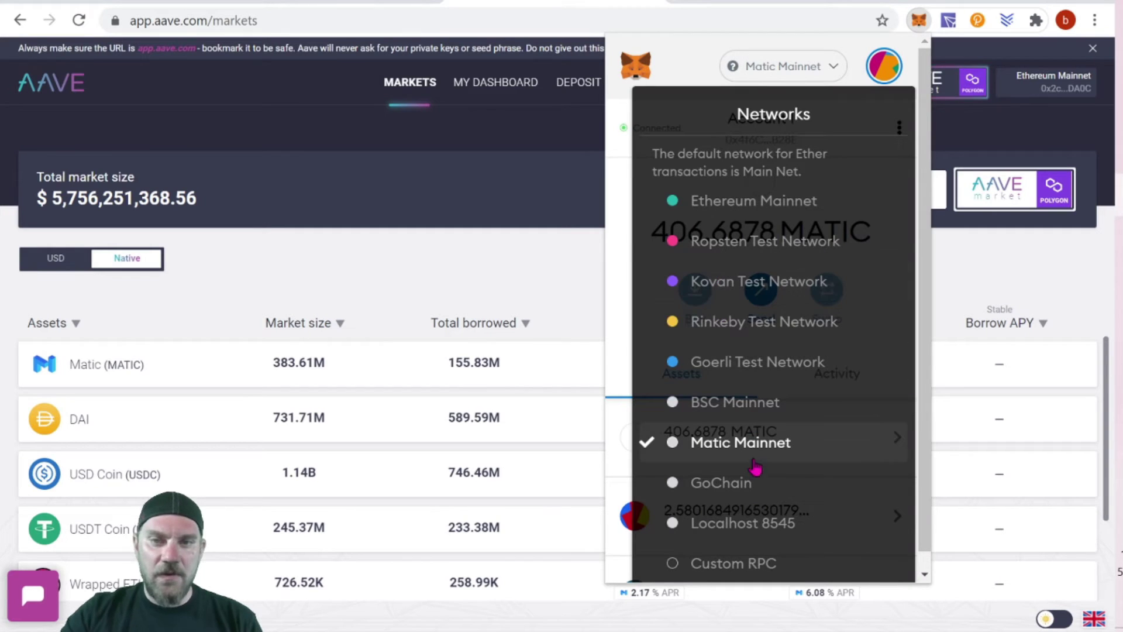
{"action": "left_click", "coordinate": [622, 263]}
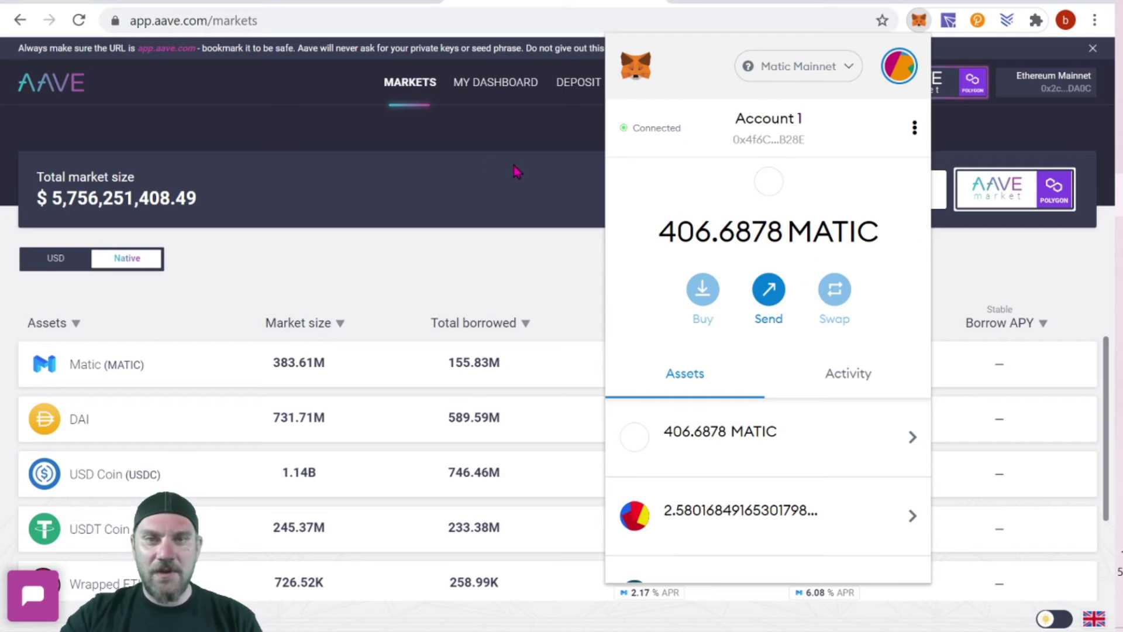
{"action": "left_click", "coordinate": [574, 261]}
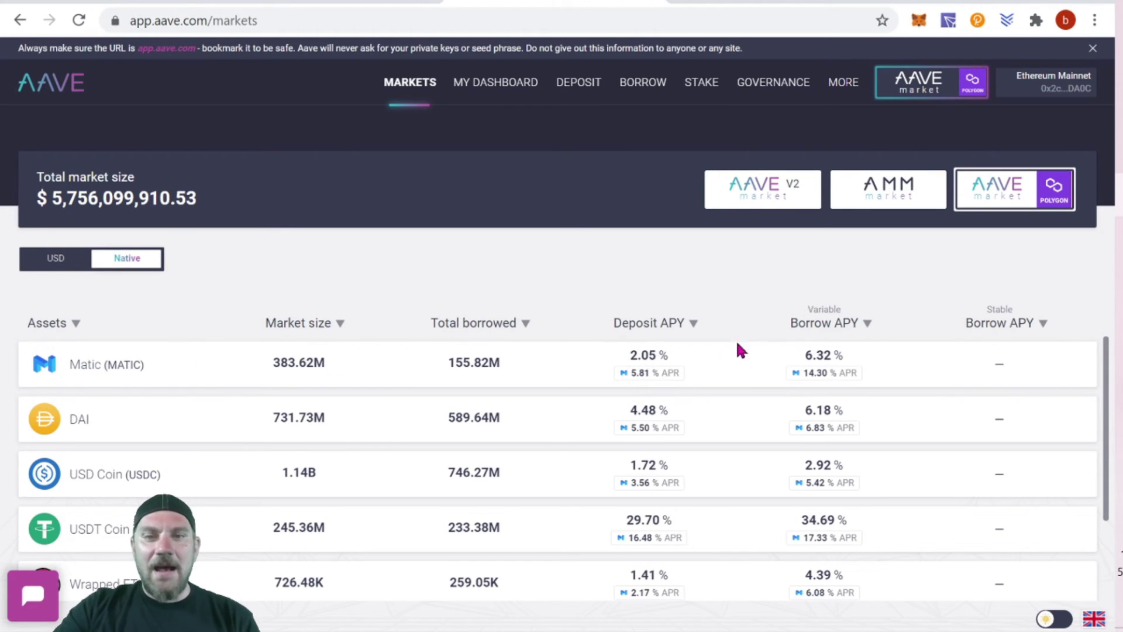
{"action": "mouse_move", "coordinate": [886, 355]}
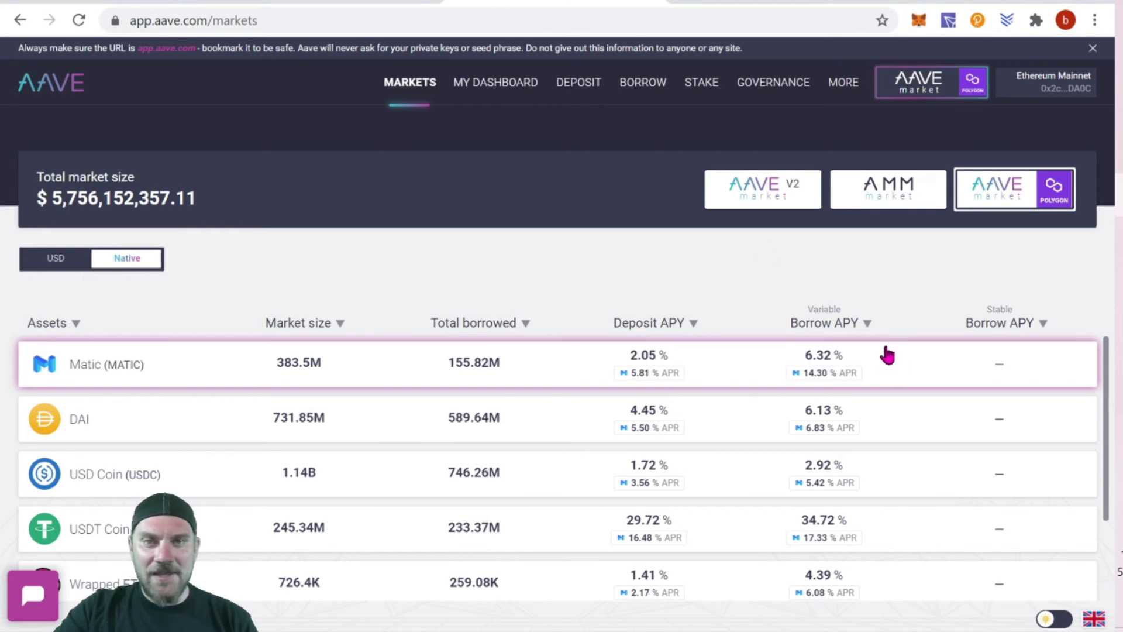
{"action": "left_click", "coordinate": [502, 87]}
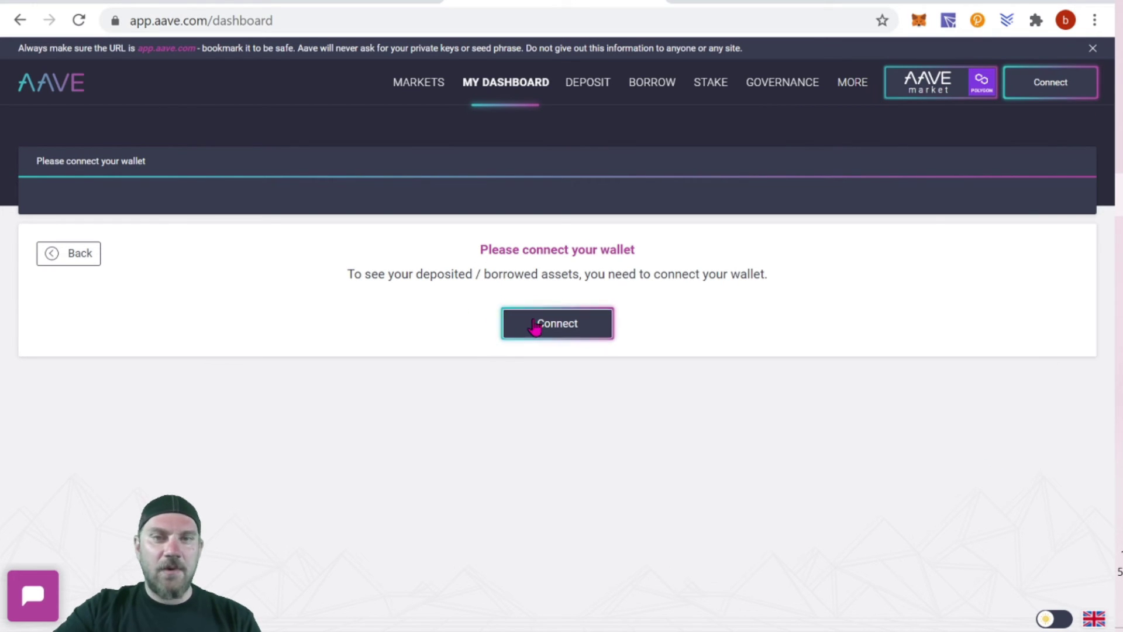
Step: Connect the MetaMask browser wallet to Aave's Polygon dashboard
{"action": "left_click", "coordinate": [1052, 94]}
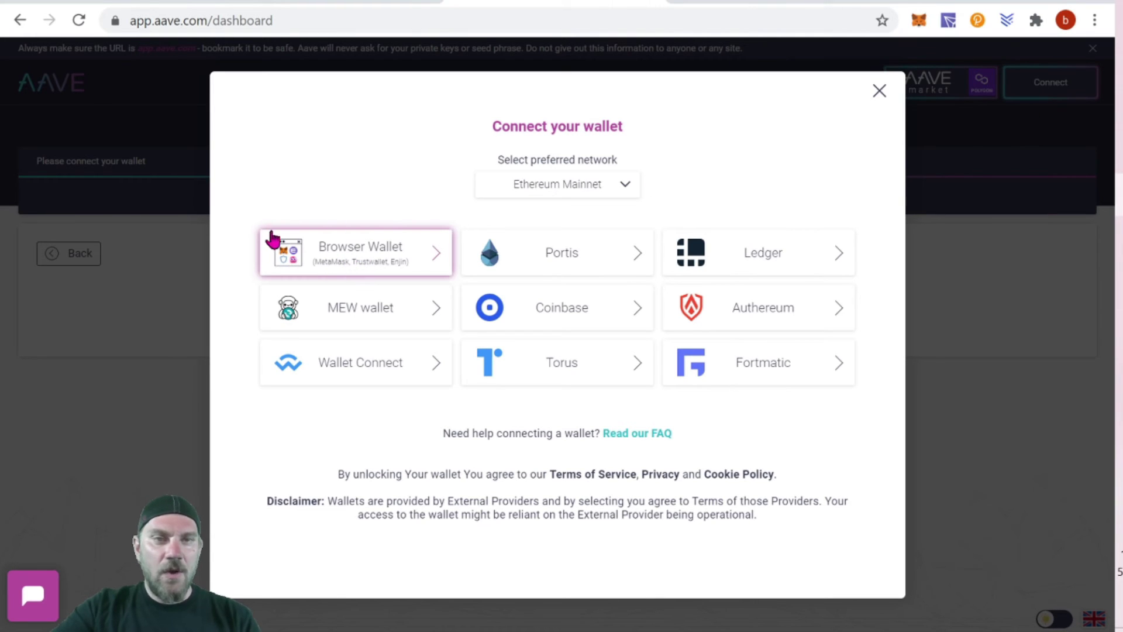
{"action": "left_click", "coordinate": [316, 264]}
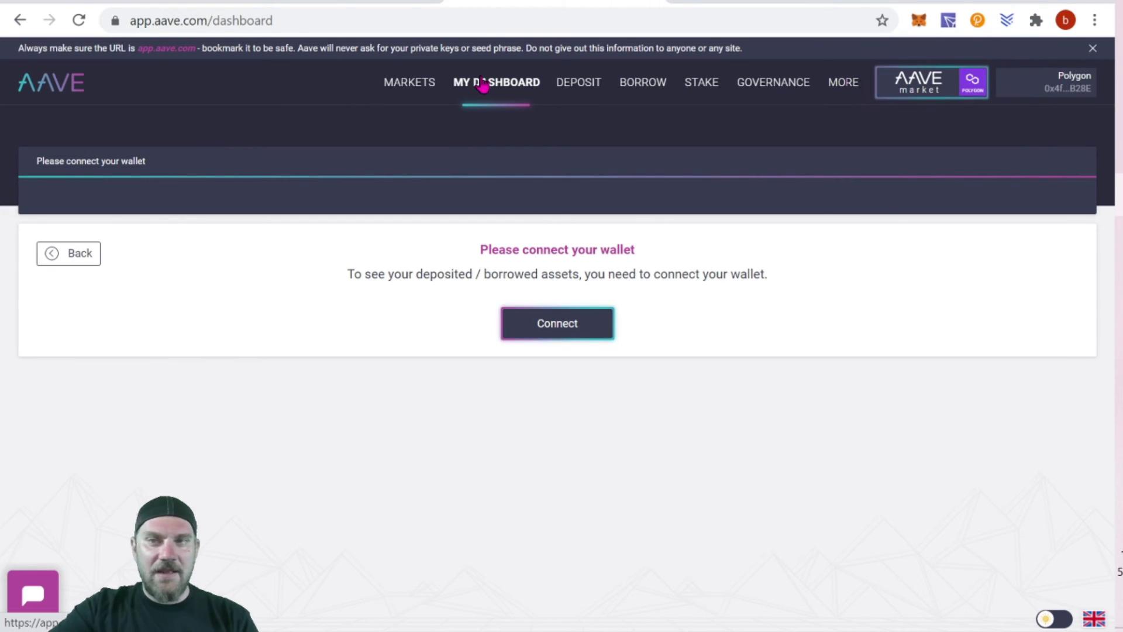
Step: Load the wallet's dashboard and zoom out so deposits and borrows show in two columns
{"action": "left_click", "coordinate": [556, 326]}
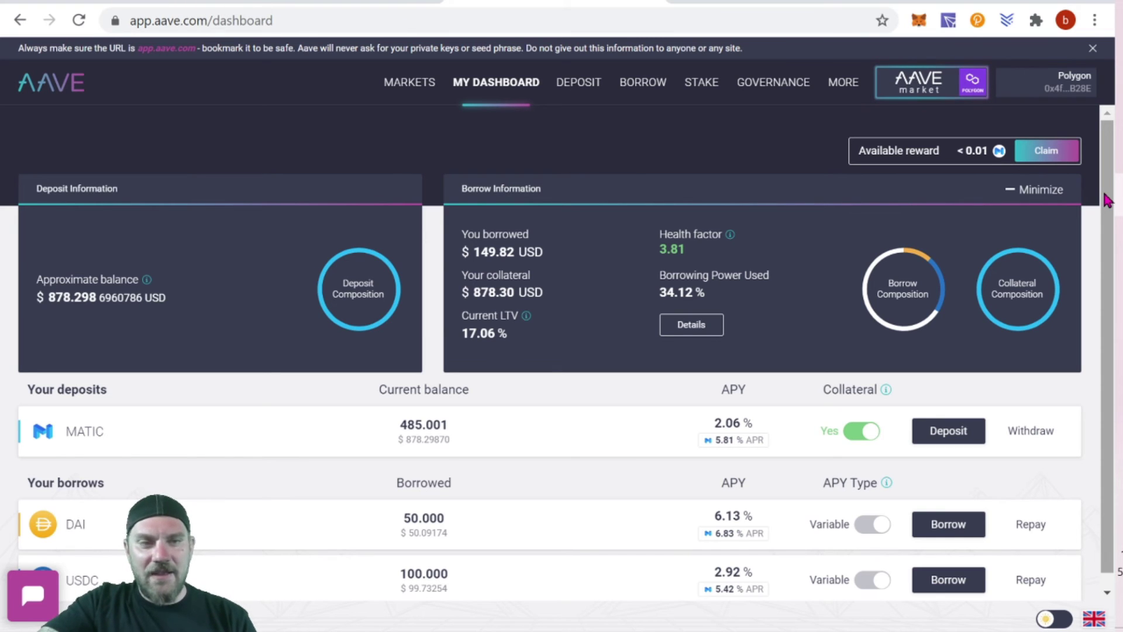
{"action": "left_click_drag", "start_coordinate": [1107, 200], "coordinate": [1107, 221]}
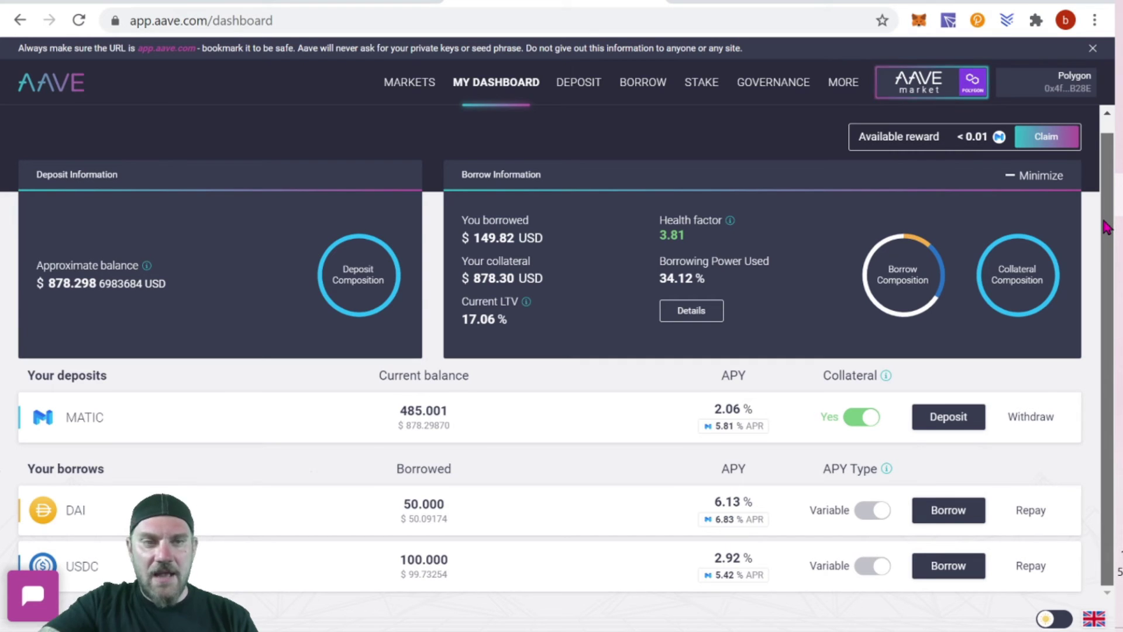
{"action": "mouse_move", "coordinate": [1101, 200]}
{"action": "left_mouse_down"}
{"action": "mouse_move", "coordinate": [1101, 187]}
{"action": "mouse_move", "coordinate": [1094, 238]}
{"action": "left_mouse_up"}
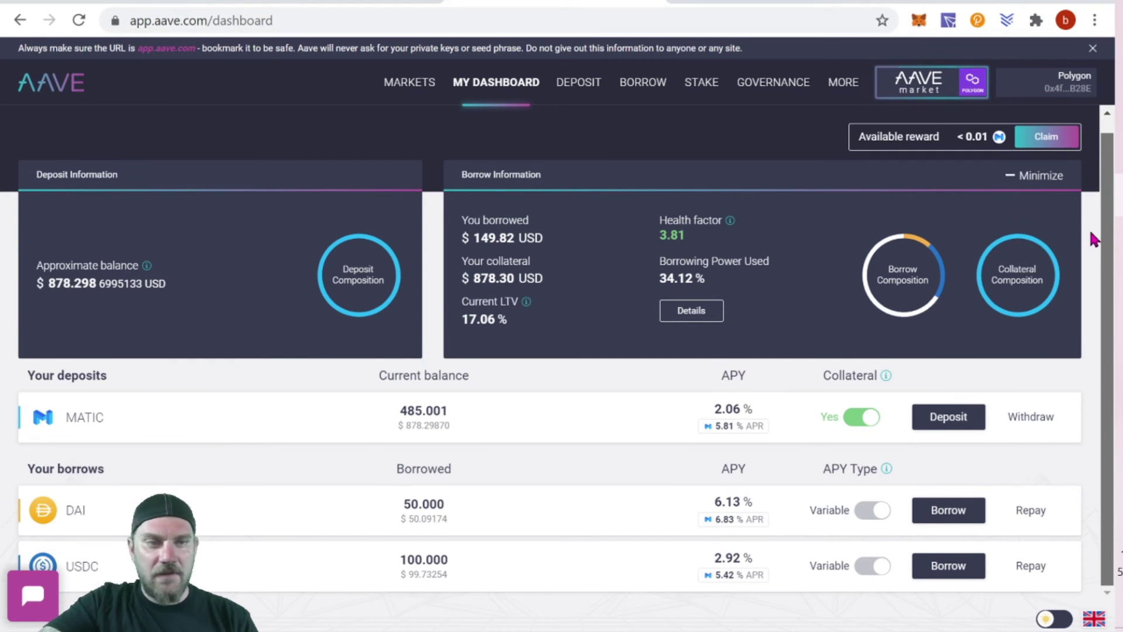
{"action": "key", "text": "ctrl+minus"}
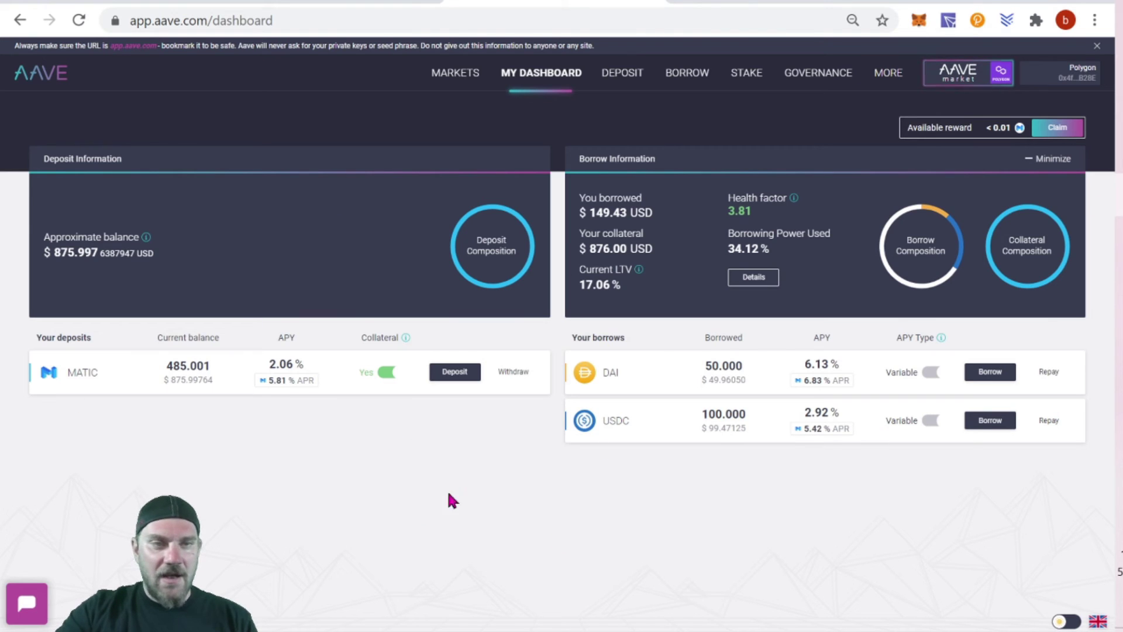
{"action": "left_click", "coordinate": [622, 74]}
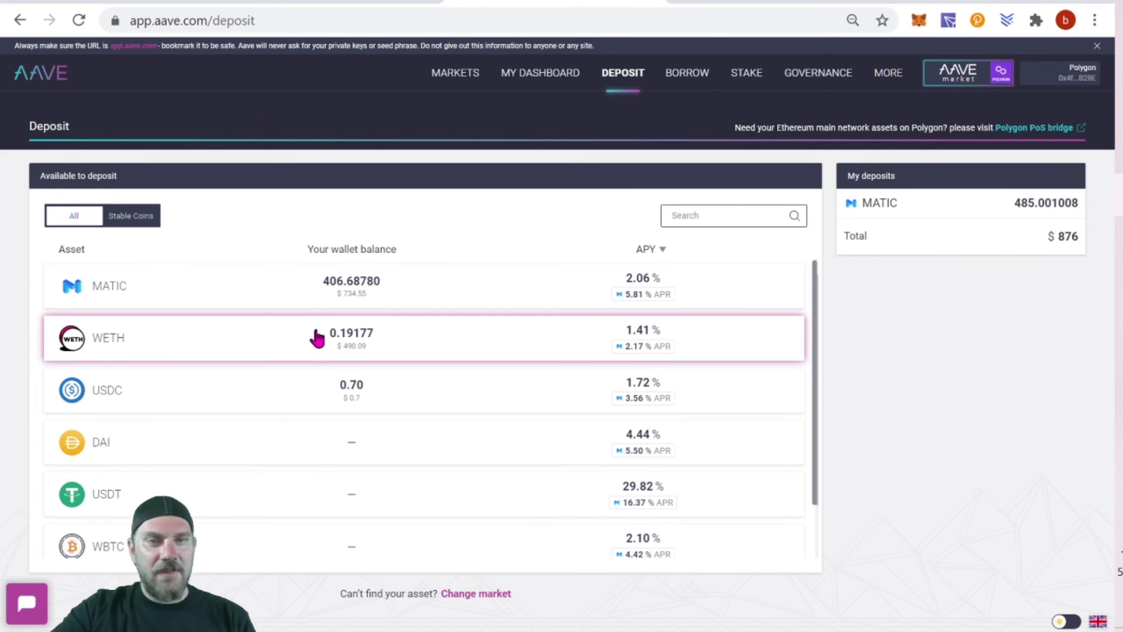
Step: Choose MATIC as the deposit asset and enter 10 as the amount
{"action": "left_click", "coordinate": [286, 280]}
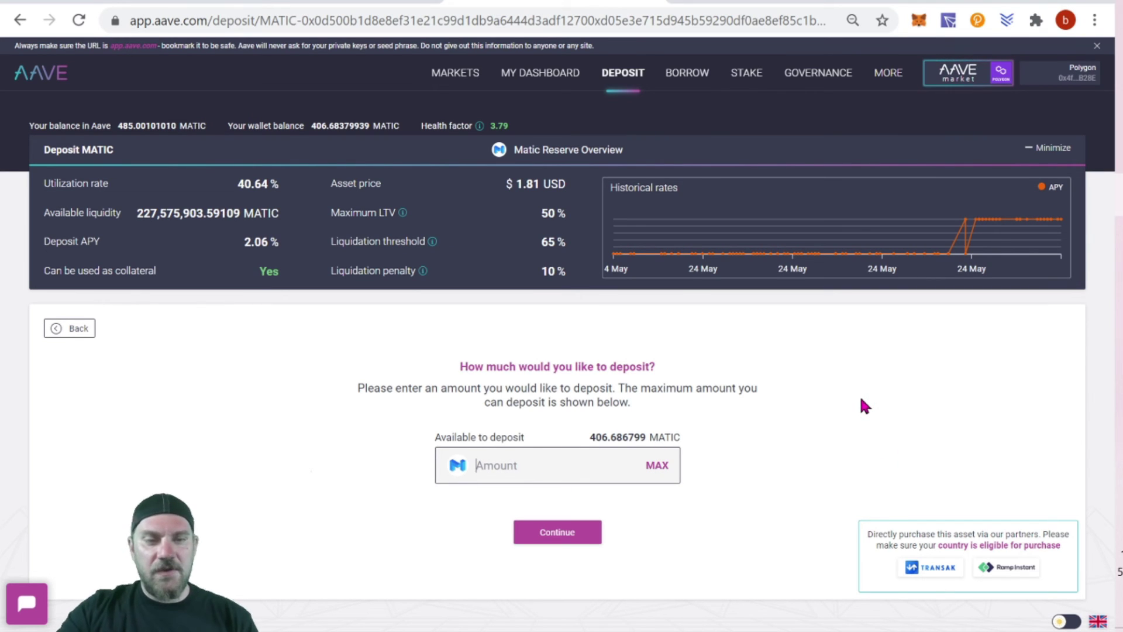
{"action": "type", "text": "10"}
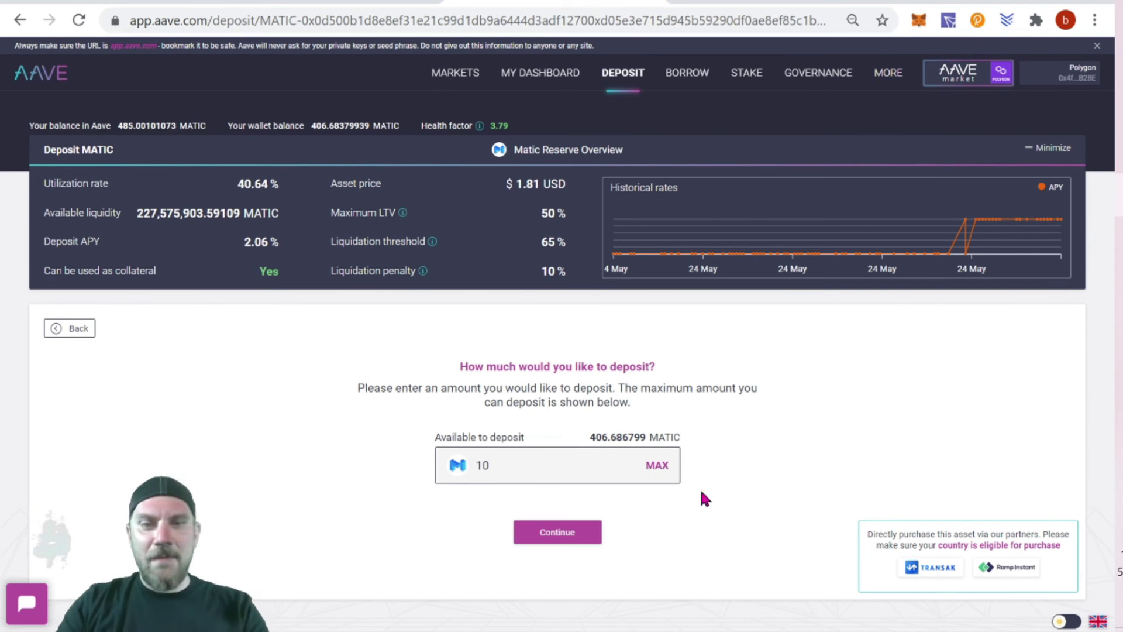
Step: Review the 10 MATIC deposit overview and highlight the new 3.87 health factor
{"action": "left_click", "coordinate": [574, 533]}
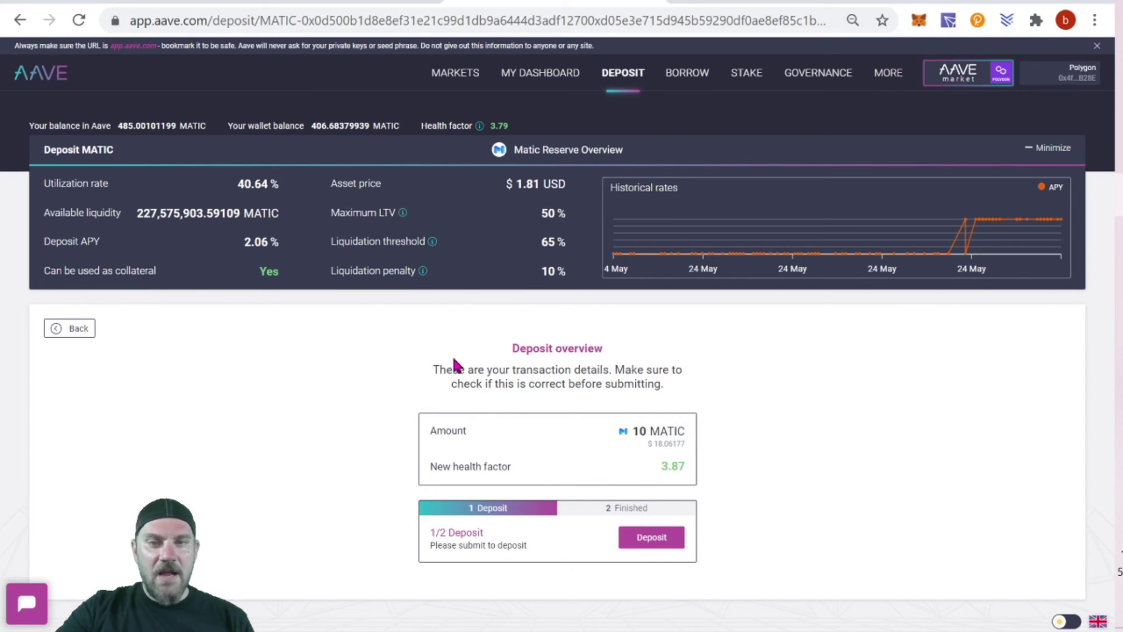
{"action": "left_click_drag", "start_coordinate": [660, 474], "coordinate": [704, 471]}
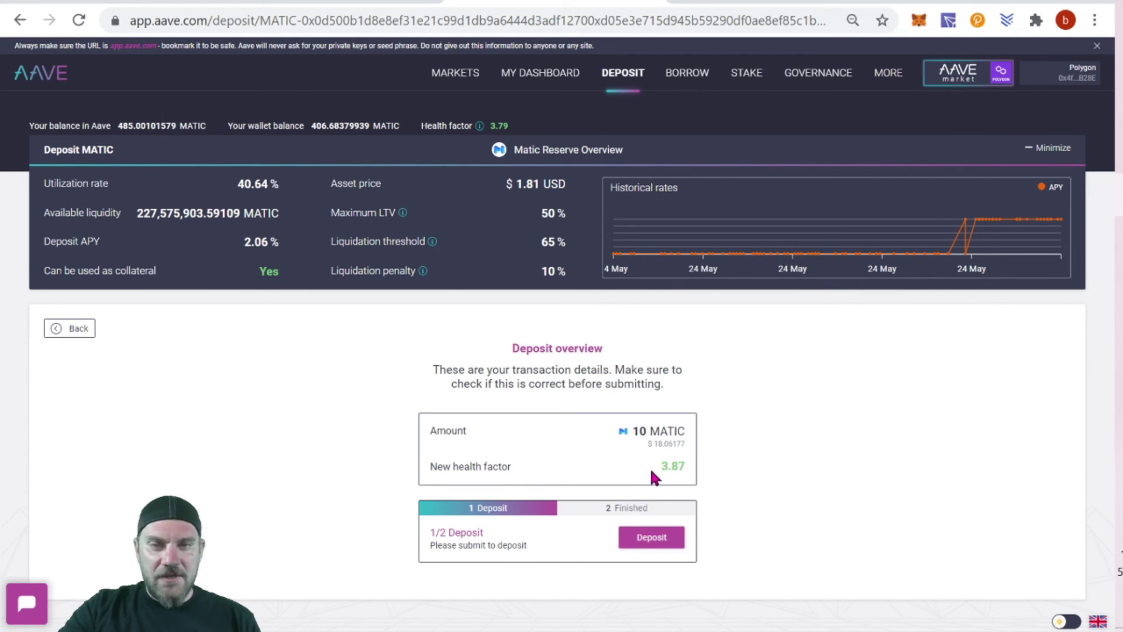
Step: Submit the 10 MATIC deposit and confirm it in MetaMask, raising the deposit to 495 MATIC
{"action": "left_click", "coordinate": [654, 536]}
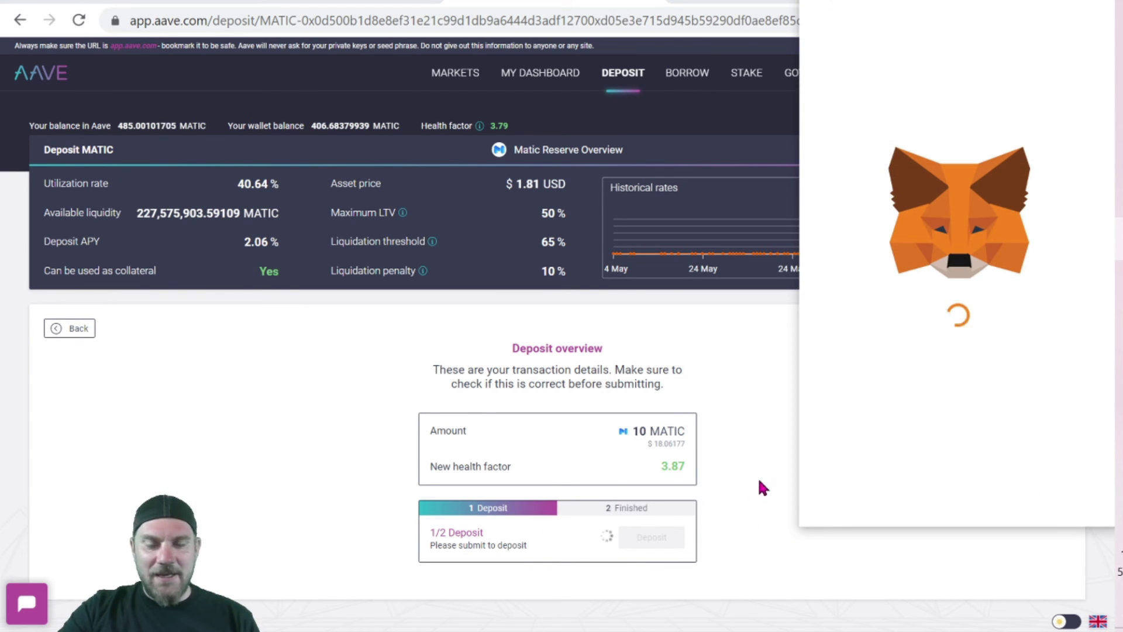
{"action": "scroll", "coordinate": [1031, 364], "scroll_direction": "down", "scroll_amount": 1}
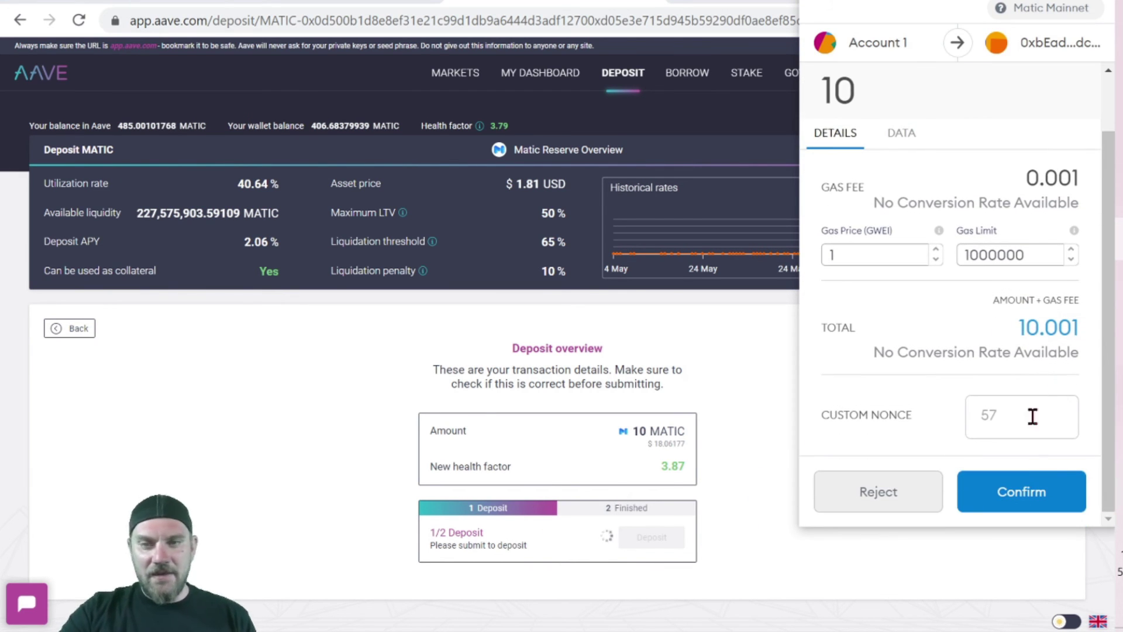
{"action": "left_click", "coordinate": [1030, 496]}
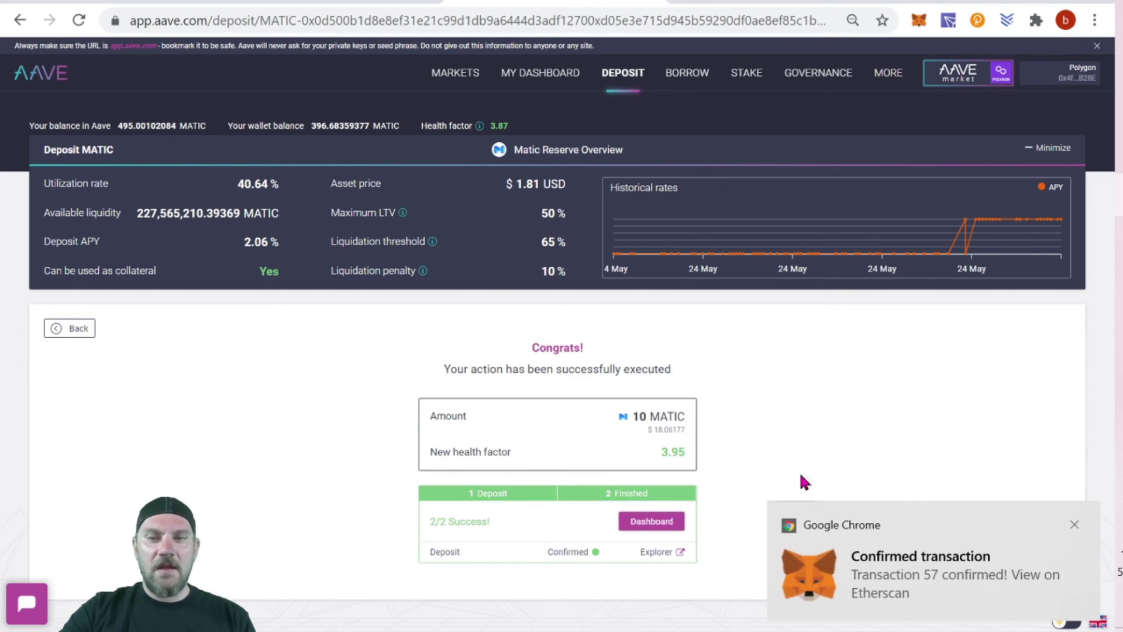
{"action": "left_click", "coordinate": [1078, 522]}
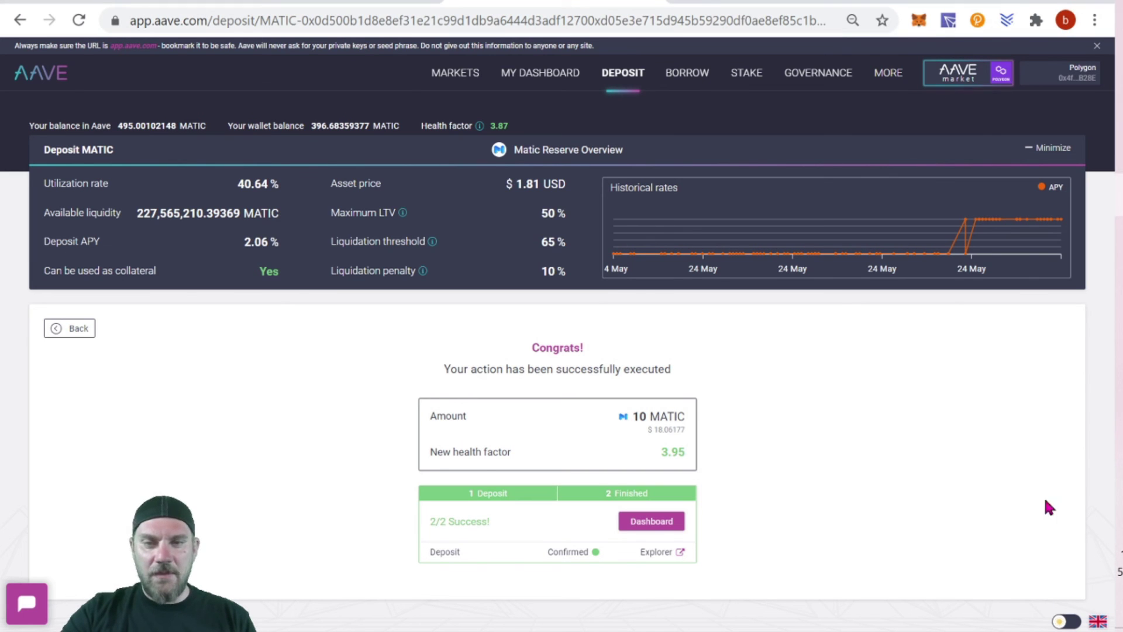
Step: Return to the dashboard and highlight the 495.001 MATIC collateral balance
{"action": "left_click", "coordinate": [636, 523]}
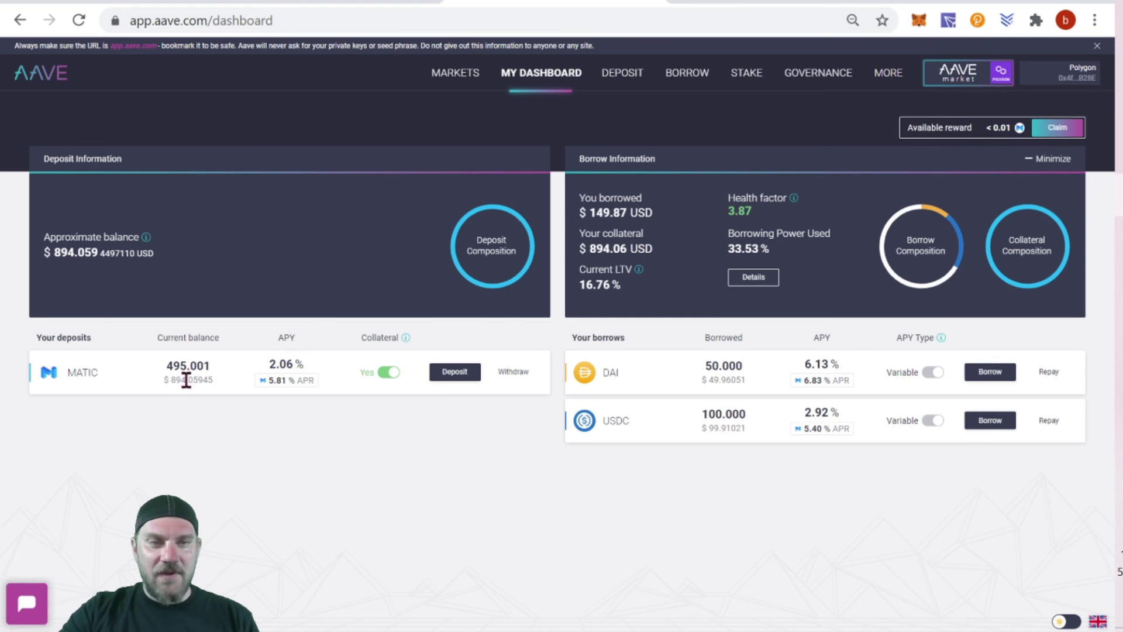
{"action": "double_click", "coordinate": [196, 366]}
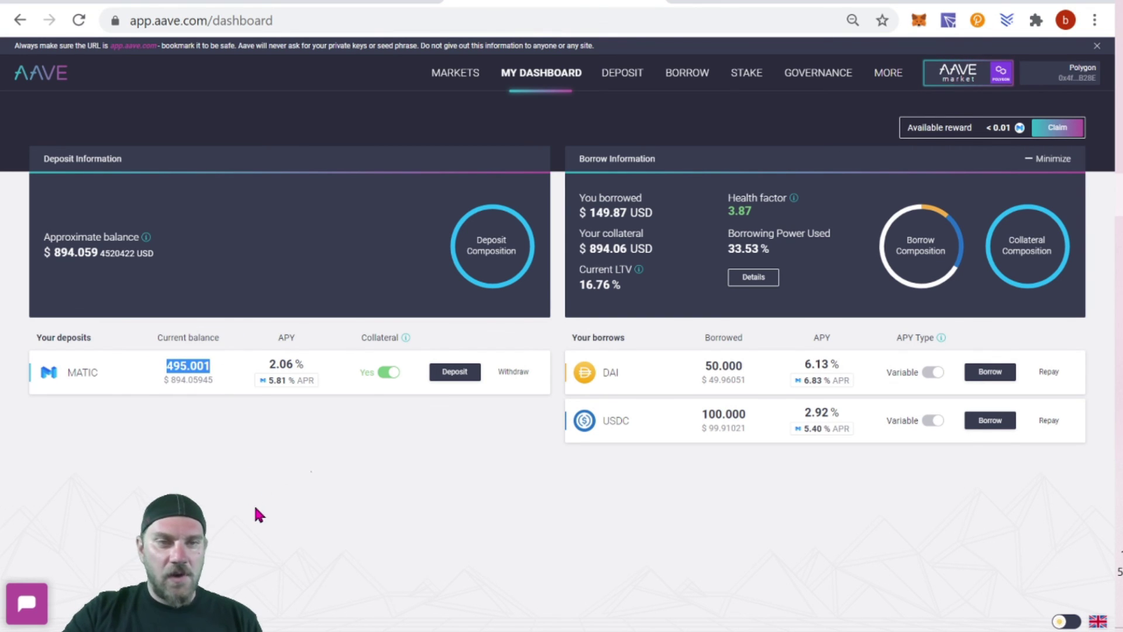
{"action": "left_click", "coordinate": [252, 503]}
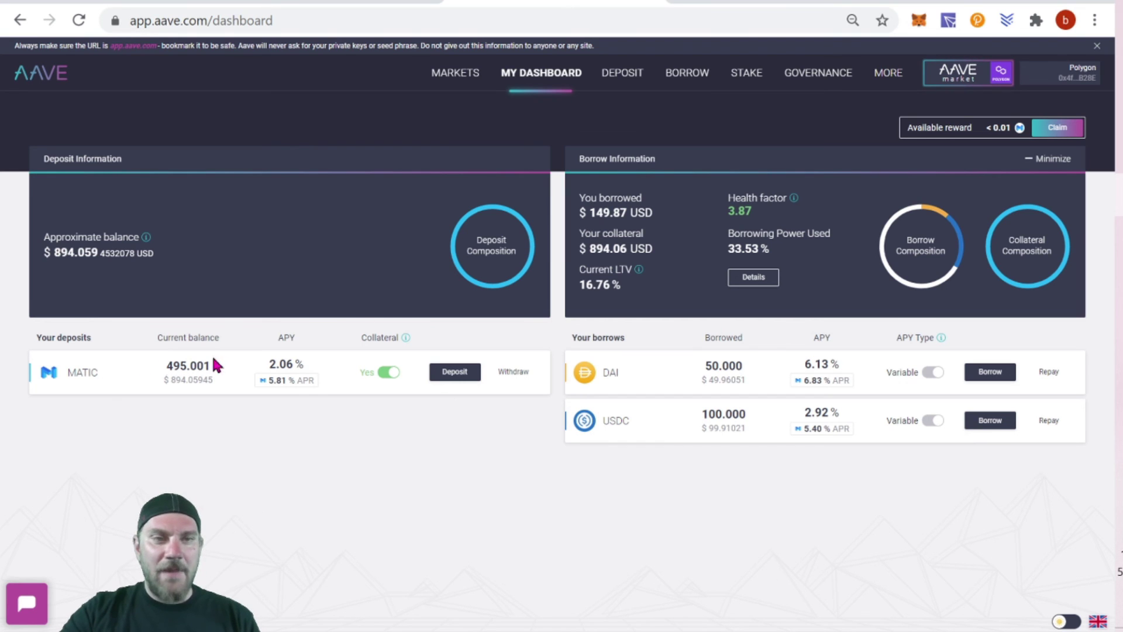